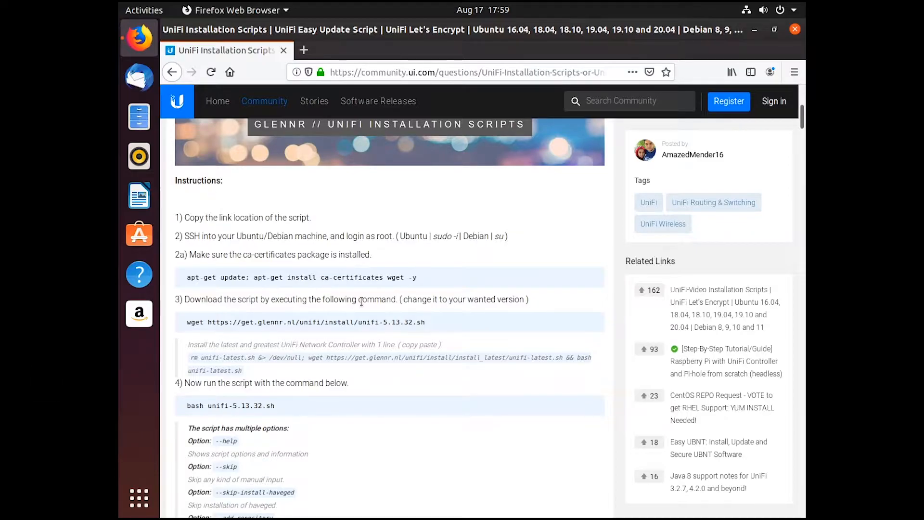
scroll(313, 282, "up", 3)
scroll(312, 282, "up", 2)
scroll(312, 282, "up", 2)
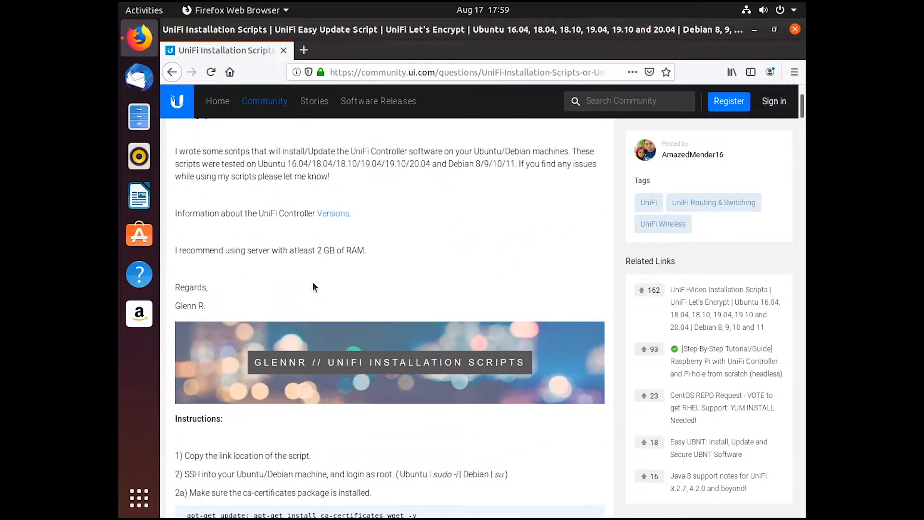
scroll(313, 282, "up", 2)
scroll(313, 282, "up", 2)
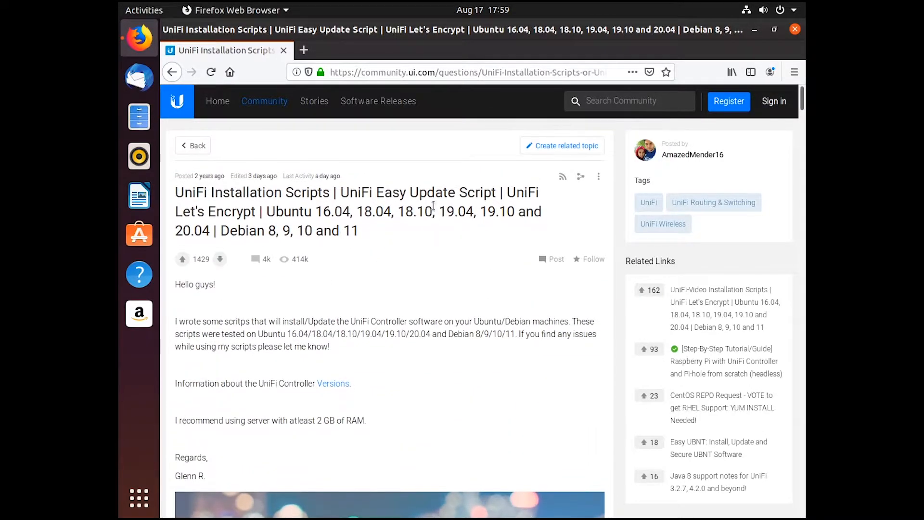
scroll(394, 271, "down", 3)
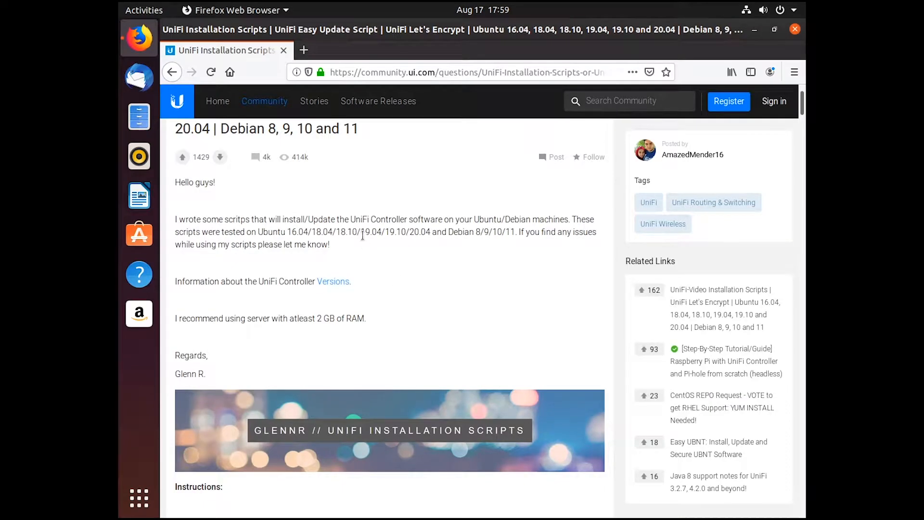
scroll(349, 310, "down", 3)
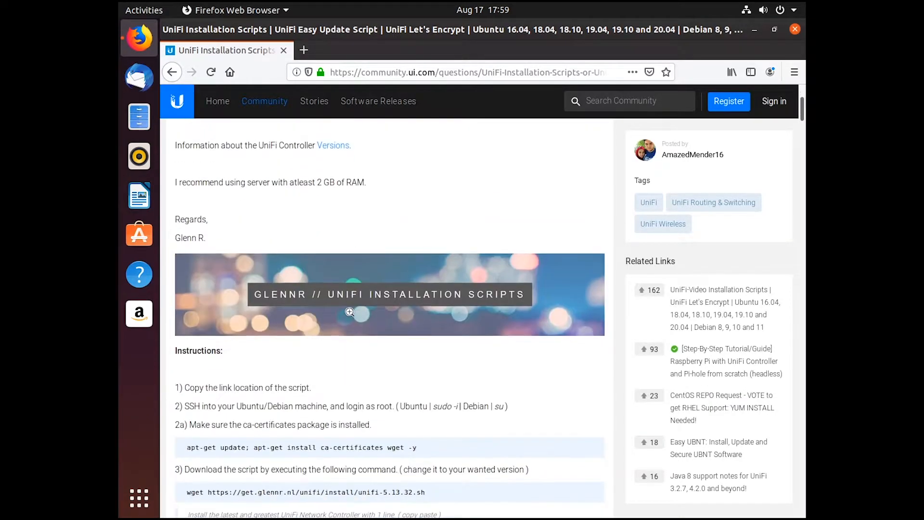
scroll(338, 317, "down", 3)
scroll(281, 373, "down", 2)
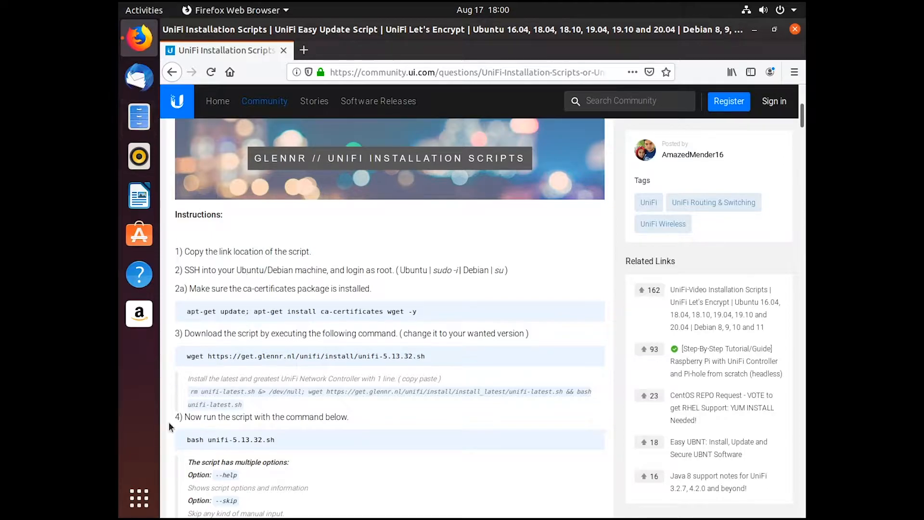
Launch Terminal from the app search, list the home folder with ls, and return to Firefox
left_click(138, 498)
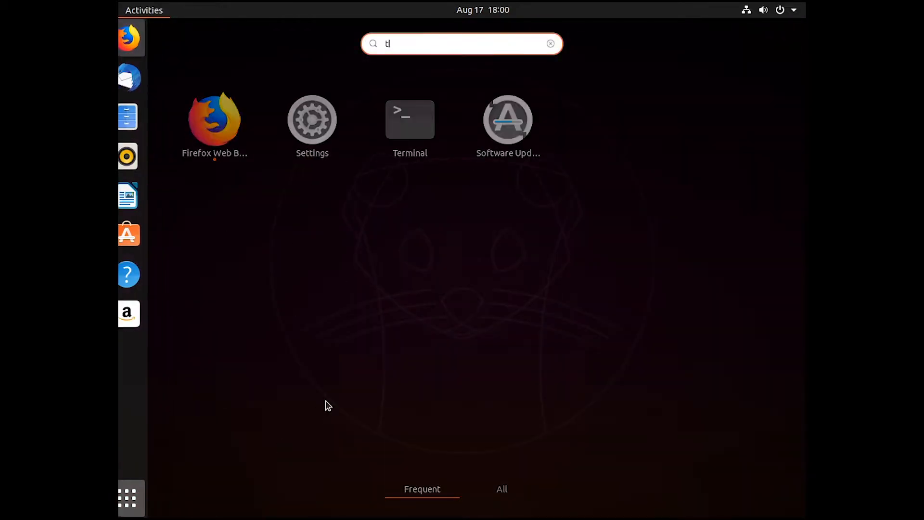
type("ter")
key("Return")
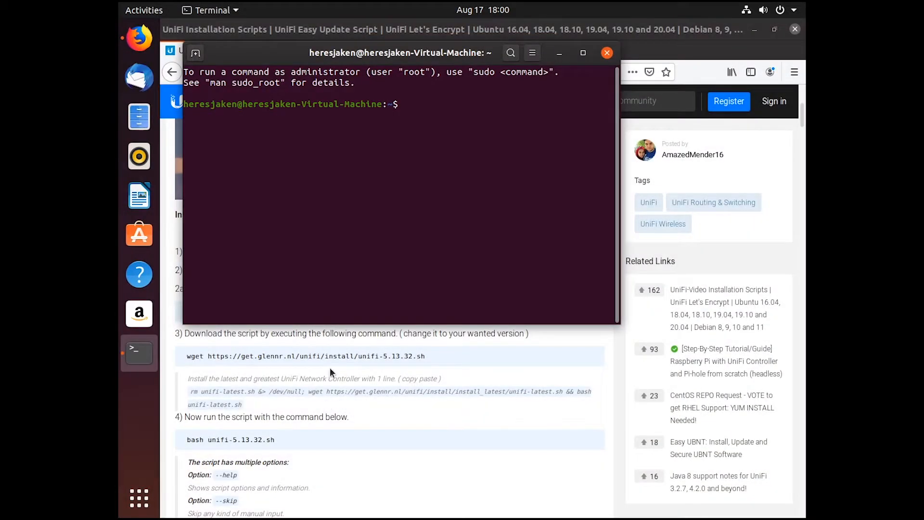
type("ls")
key("Return")
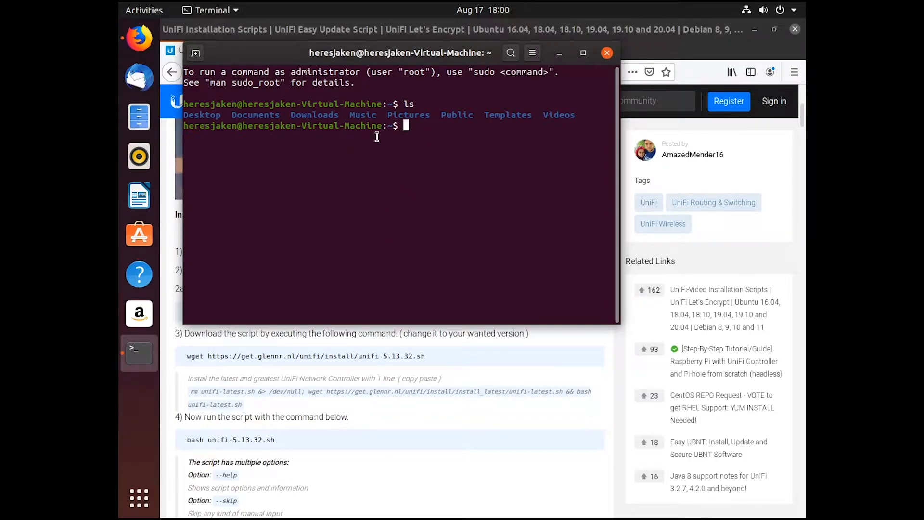
left_click(356, 389)
Copy the apt-get update and ca-certificates/wget install command from the page into Terminal
left_click_drag(188, 312, 414, 311)
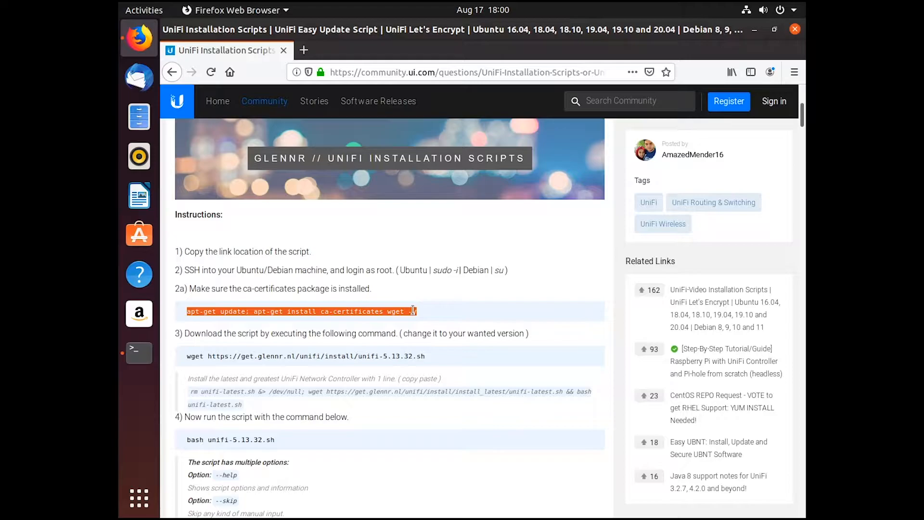
right_click(347, 311)
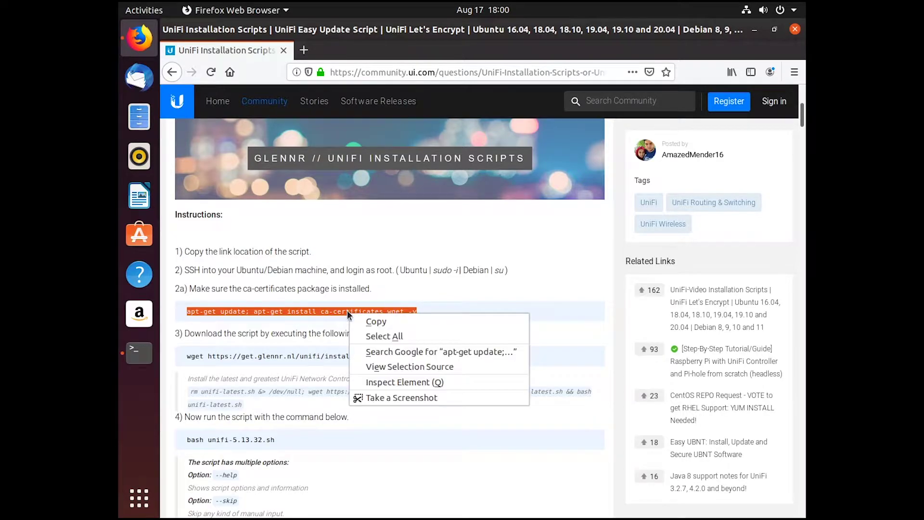
left_click(383, 321)
left_click(138, 353)
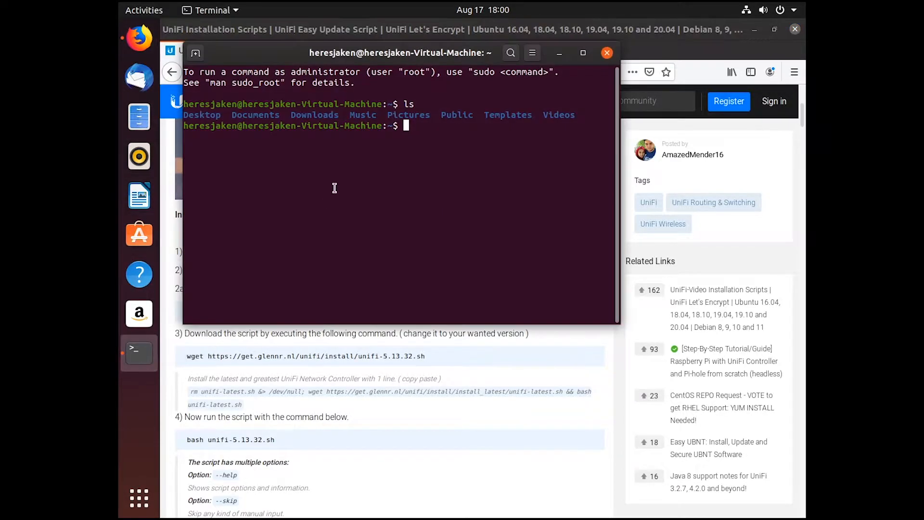
right_click(379, 154)
left_click(412, 196)
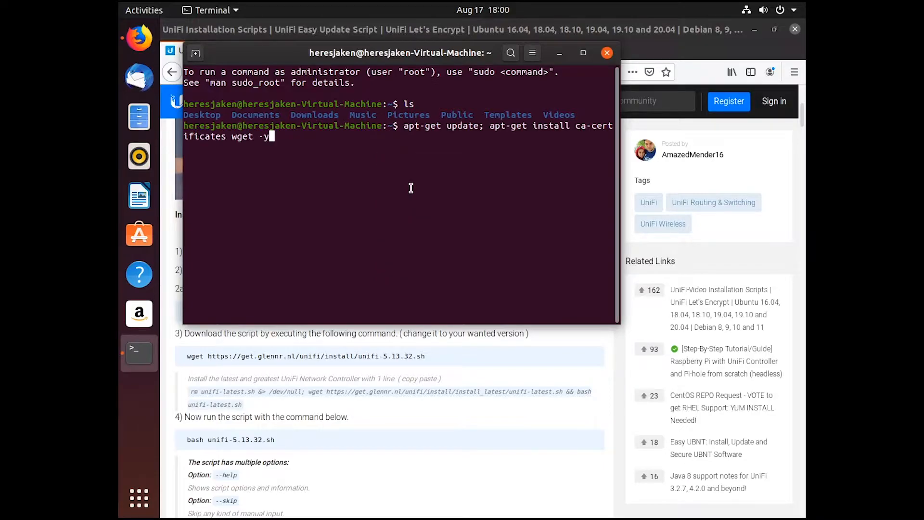
Prefix both apt-get commands with sudo, run them, and supply the administrator password
key("ctrl+Left")
key("ctrl+Left")
key("ctrl+Left")
key("ctrl+Left")
key("ctrl+Left")
key("ctrl+Left")
key("ctrl+Left")
key("ctrl+Left")
key("ctrl+Left")
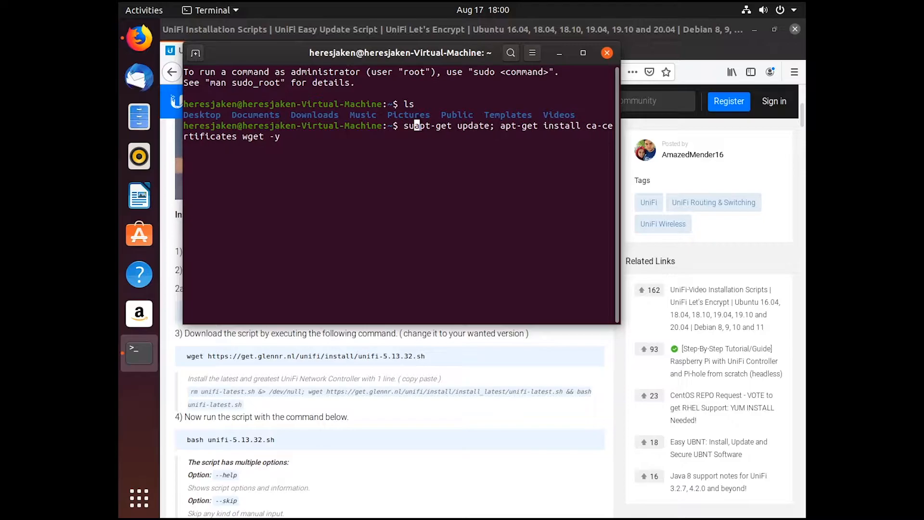
type("sudo")
key("ctrl+Right")
key("ctrl+Right")
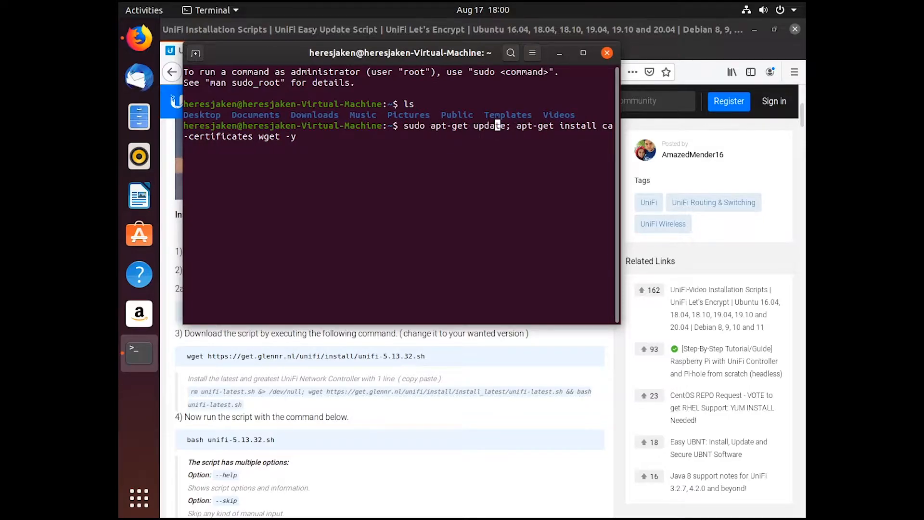
key("ctrl+Right")
key("Right")
key("Right")
type("sudo")
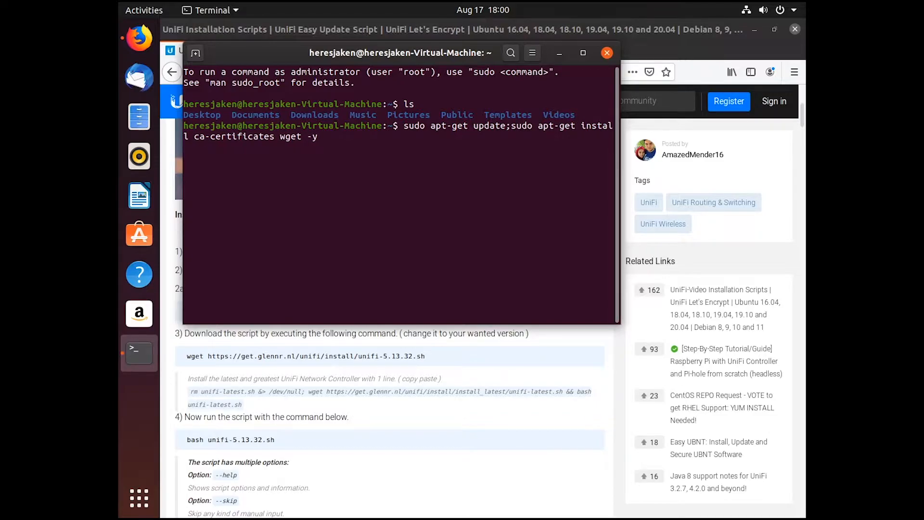
key("Left")
key("Left")
key("Left")
key("Left")
key("Return")
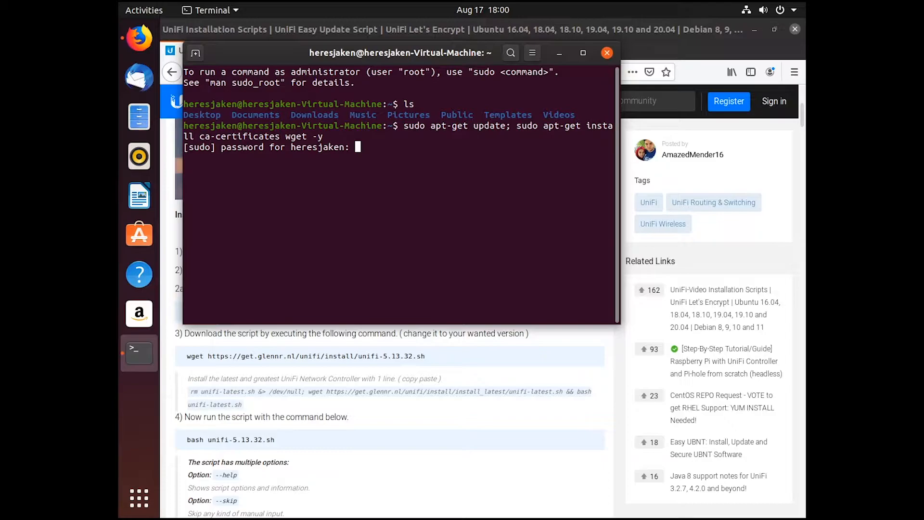
type("password")
key("Return")
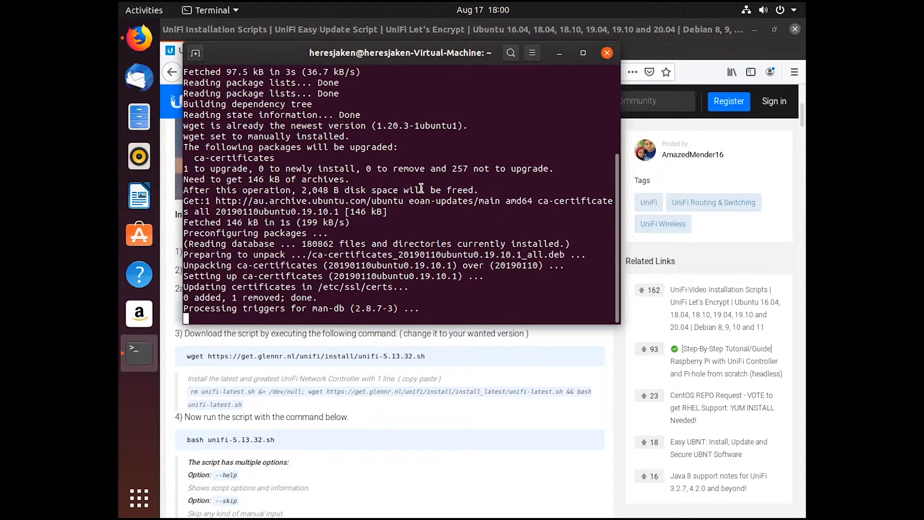
left_click(419, 372)
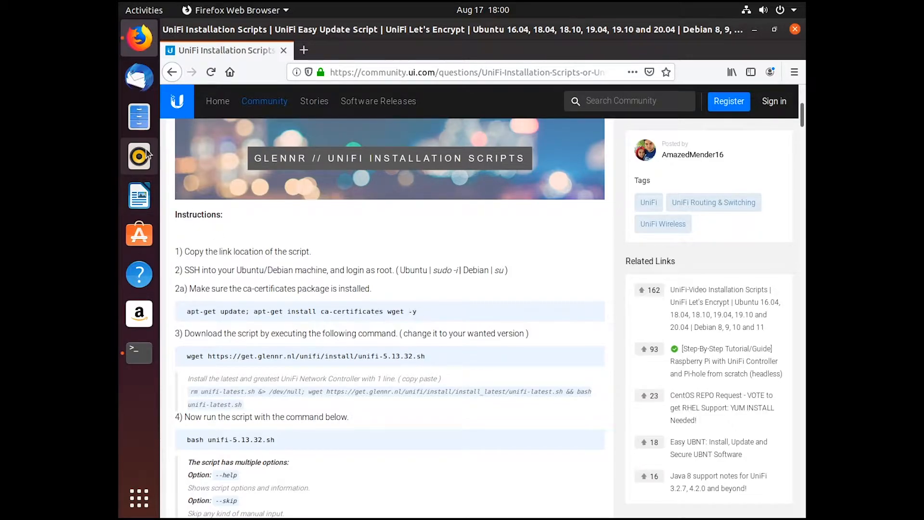
left_click(140, 352)
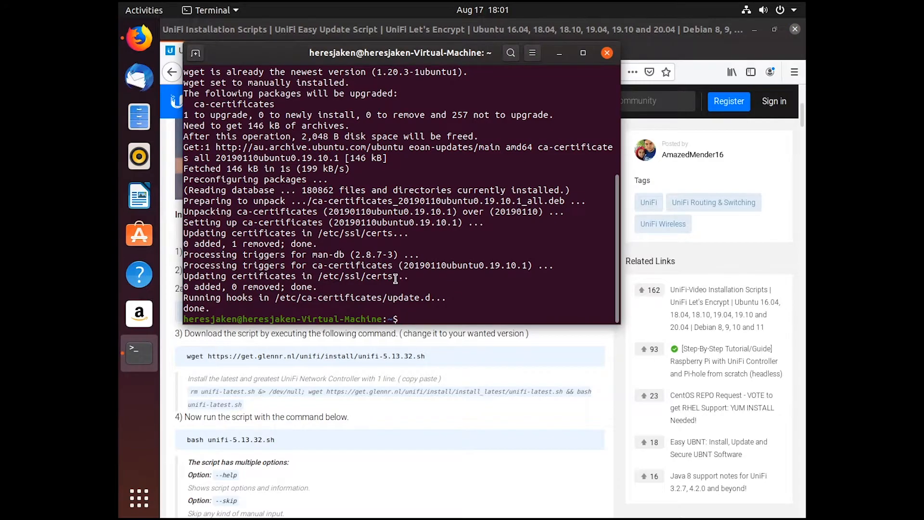
Copy the wget command for the UniFi 5.13.32 script and run it in Terminal
left_click(338, 360)
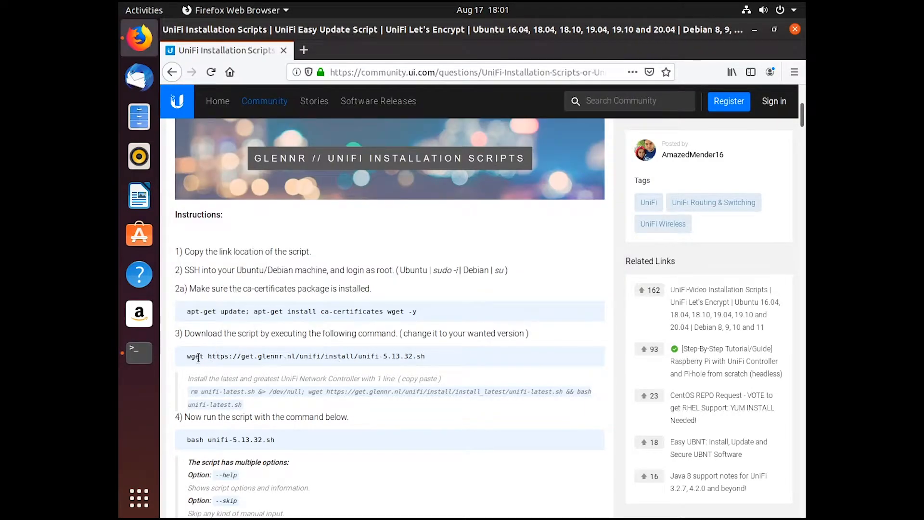
left_click_drag(187, 356, 425, 356)
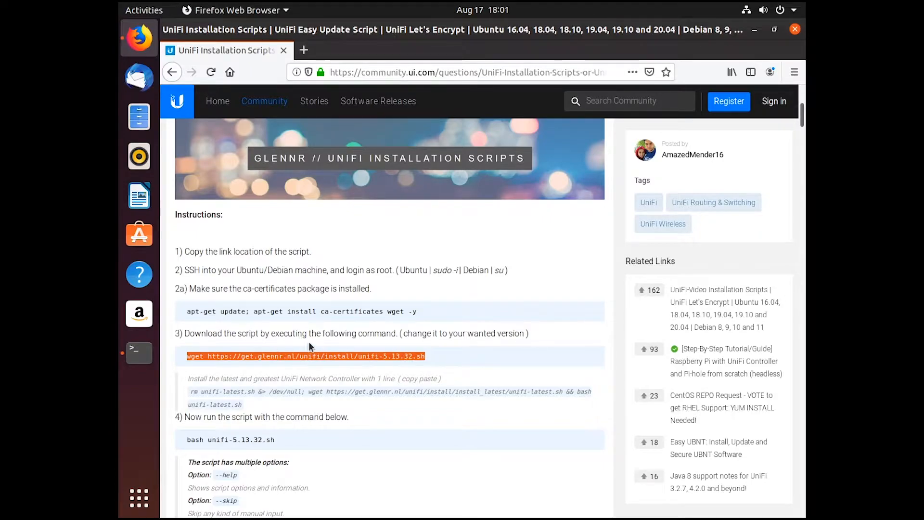
left_click(373, 354)
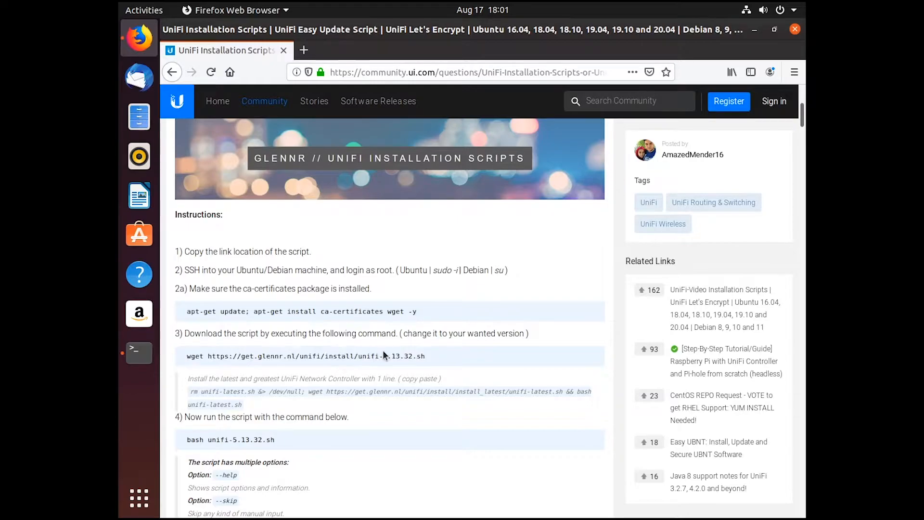
left_click(139, 350)
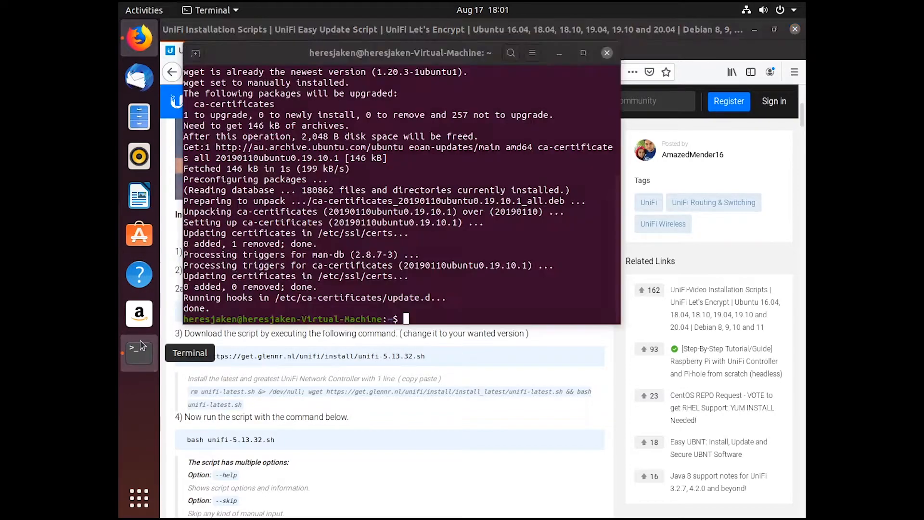
right_click(419, 303)
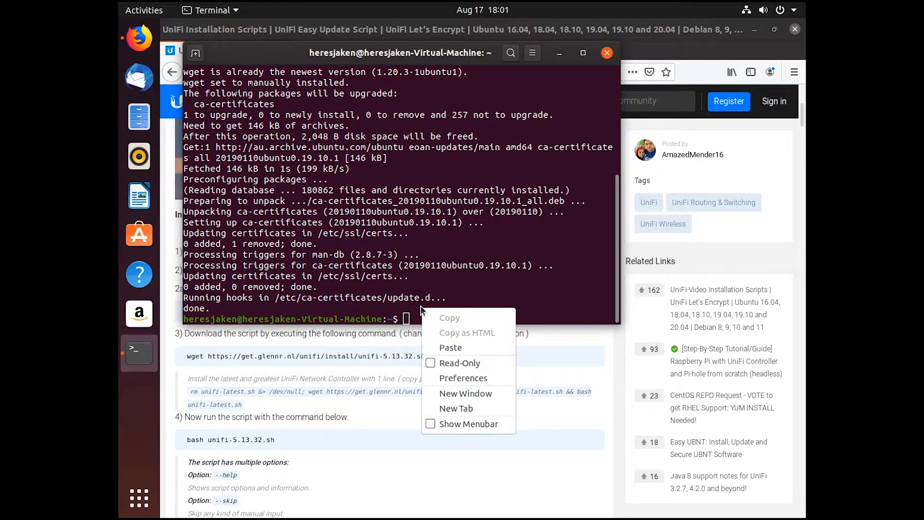
left_click(441, 341)
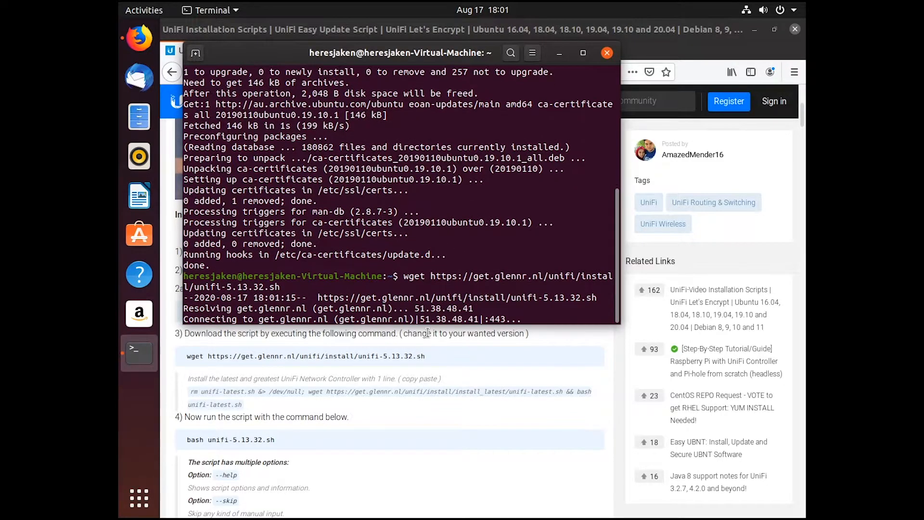
Run 'sudo bash unifi-5.13.32.sh' in Terminal to start the install script as root
left_click_drag(187, 439, 274, 440)
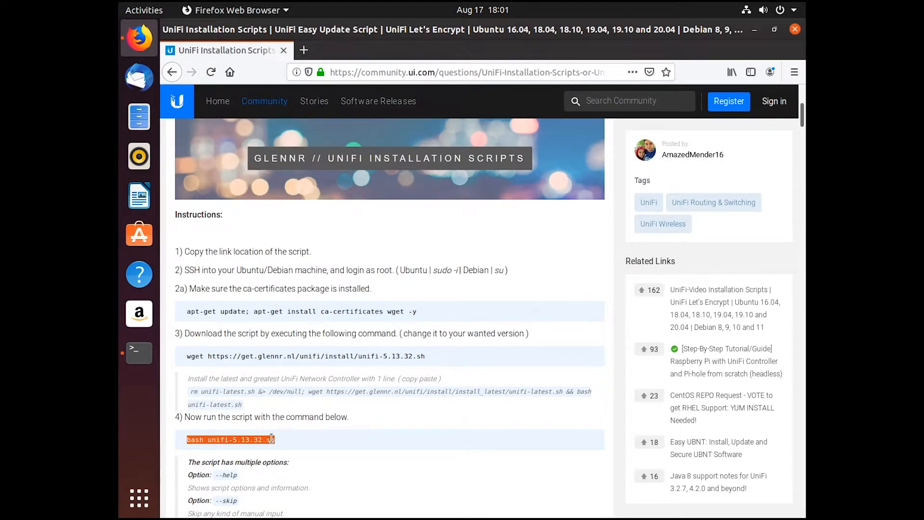
left_click(140, 350)
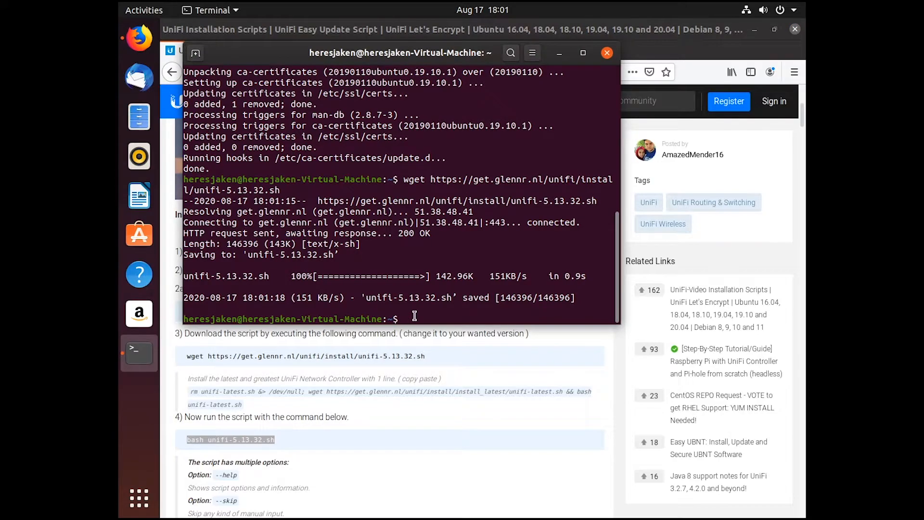
right_click(414, 318)
left_click(443, 356)
key("Home")
type("sudo")
key("Return")
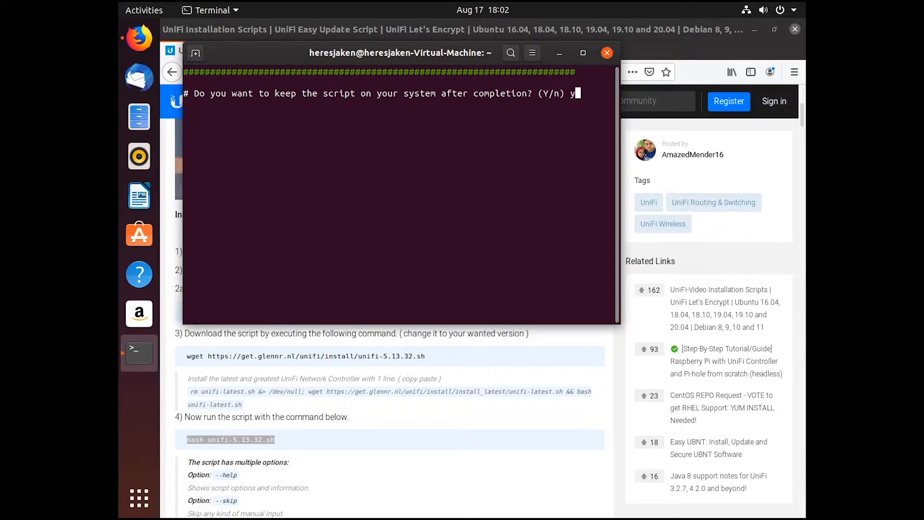
Confirm keeping the script and proceed with updating the system packages
key("Return")
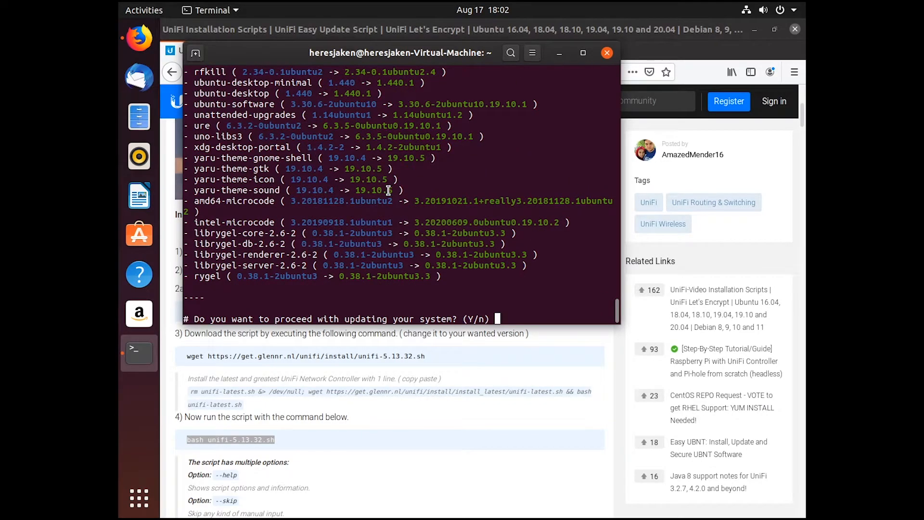
type("y")
key("Return")
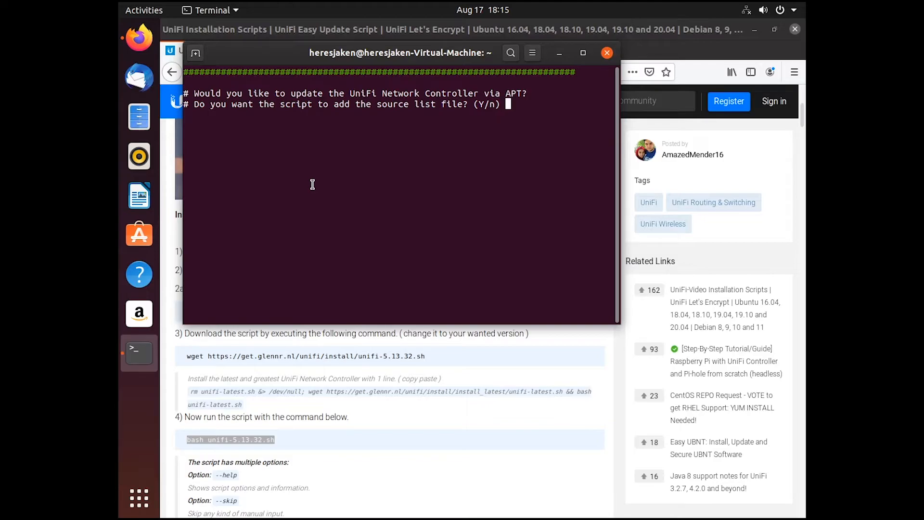
type("y")
Confirm adding the UniFi APT source list, then check 'service unifi status' shows active
key("Return")
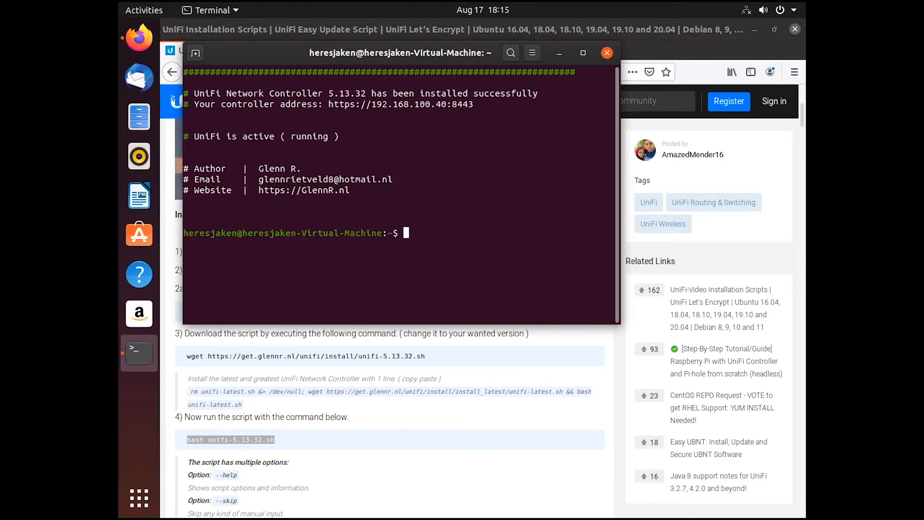
type("se")
type("rvice ")
type("unifi stat")
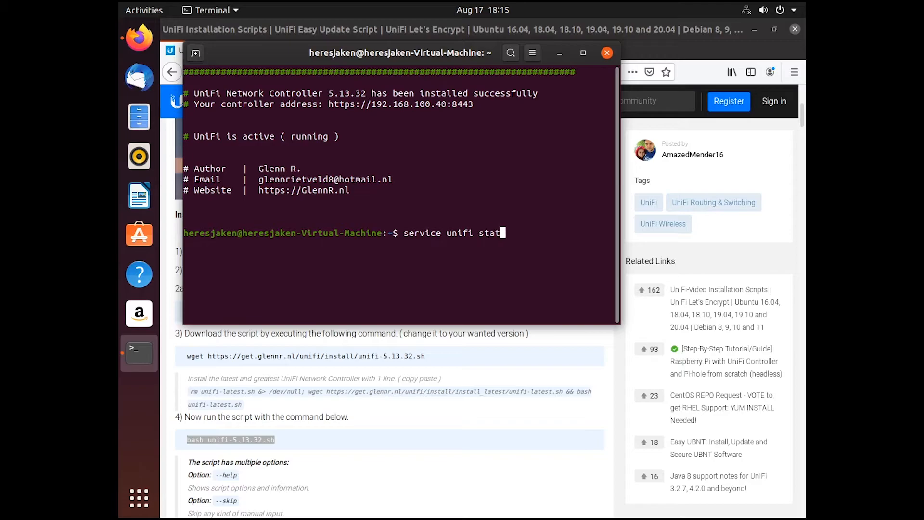
type("us")
key("Return")
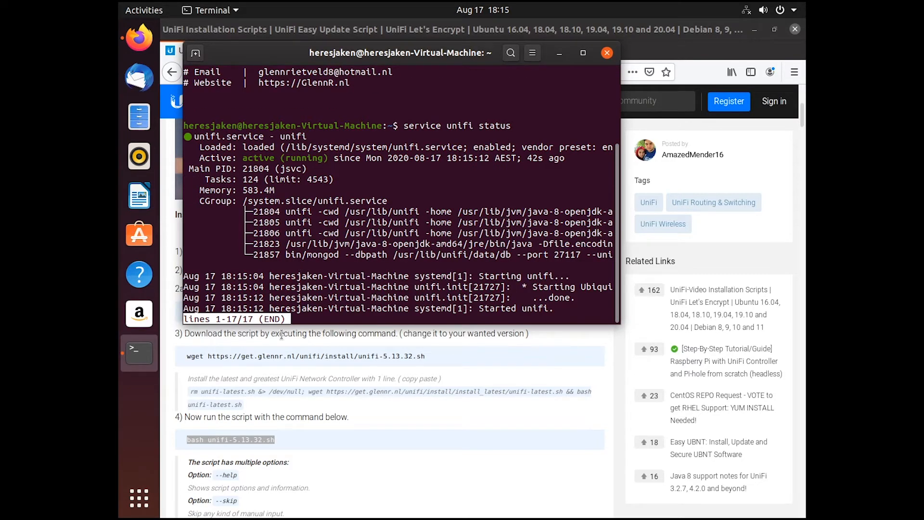
left_click(579, 34)
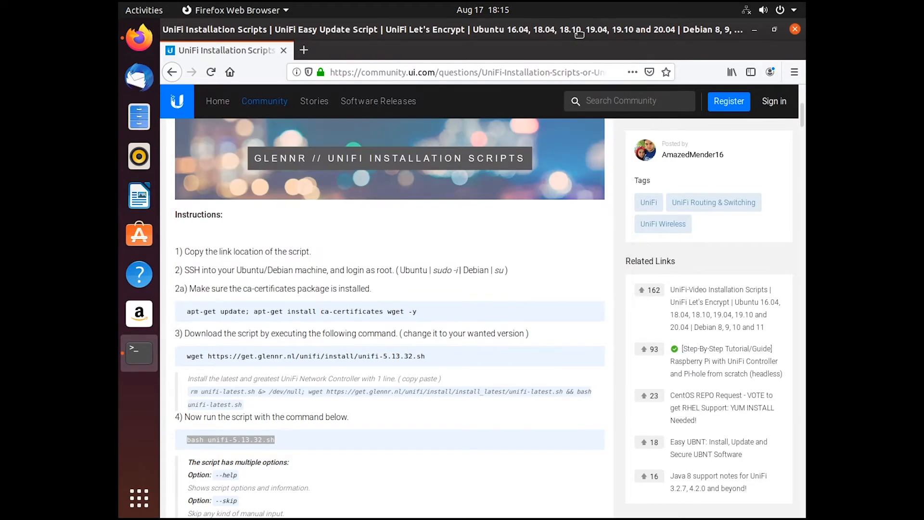
left_click(304, 50)
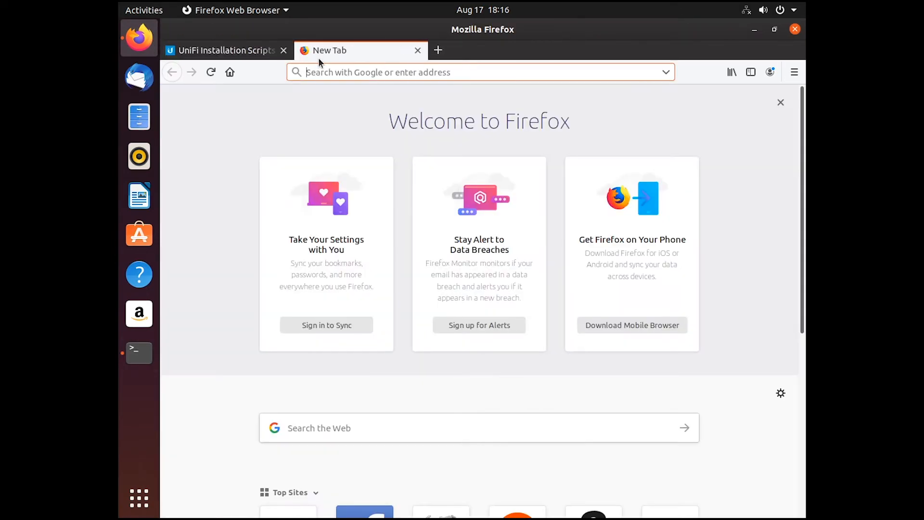
left_click(320, 66)
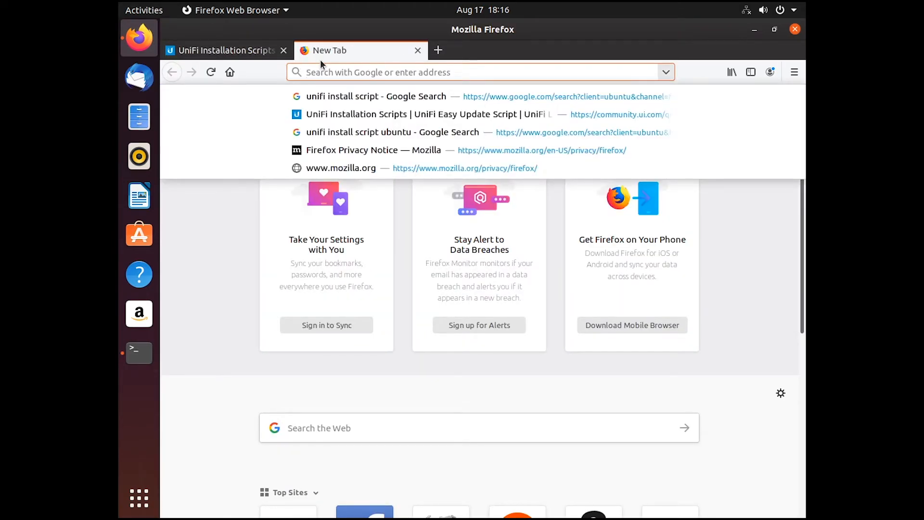
type("127.0.0")
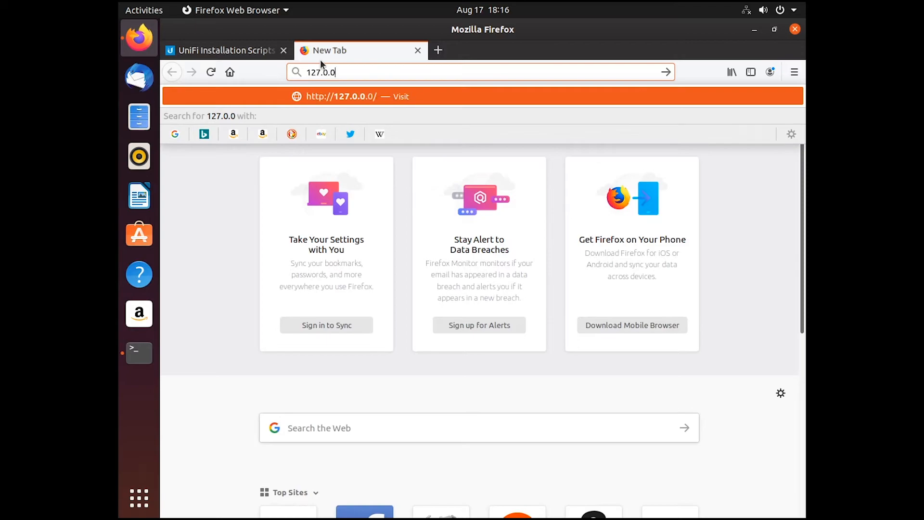
type(".1:")
type("8443")
key("Return")
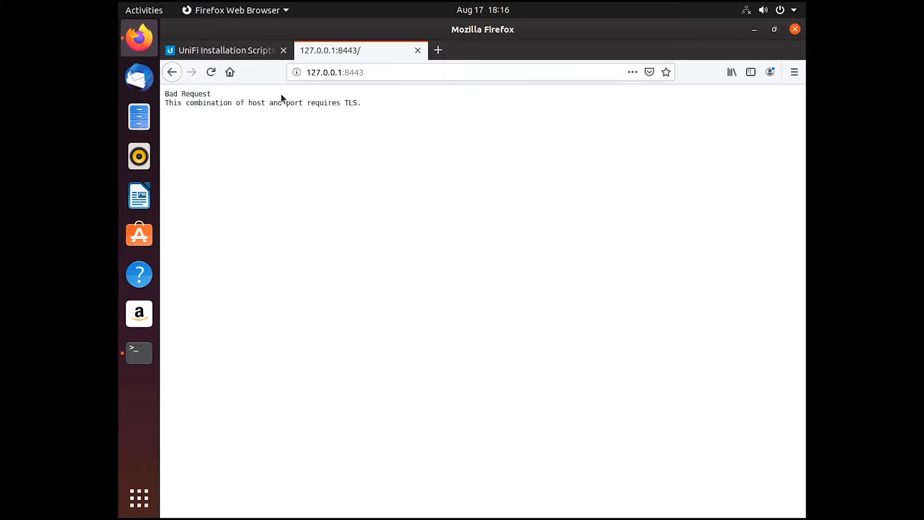
left_click(351, 71)
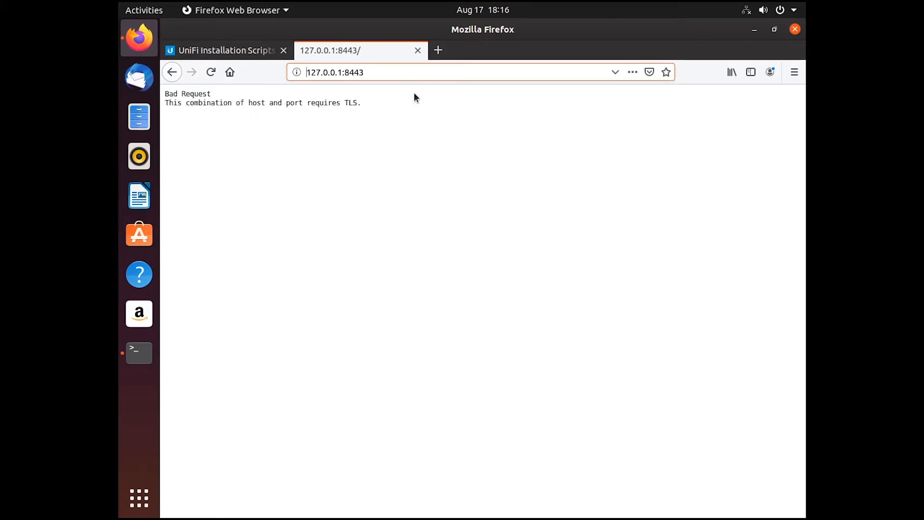
type("https")
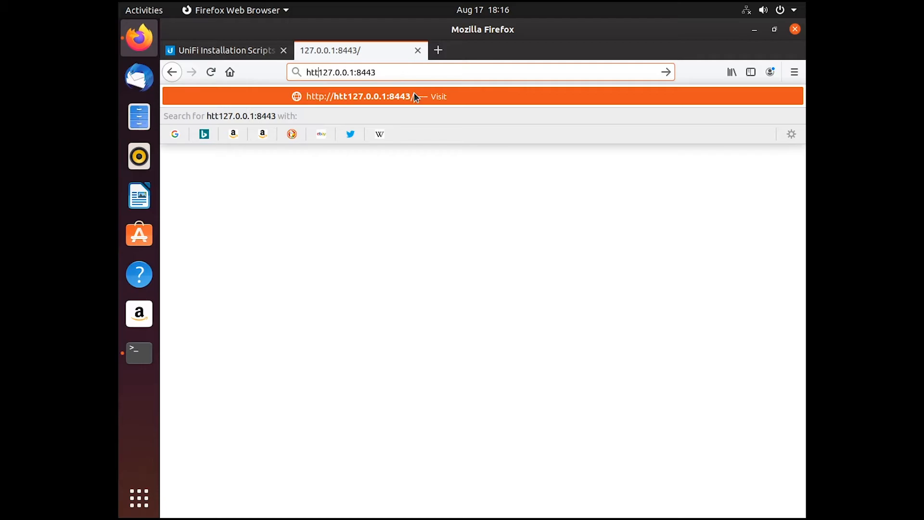
type("://")
key("Return")
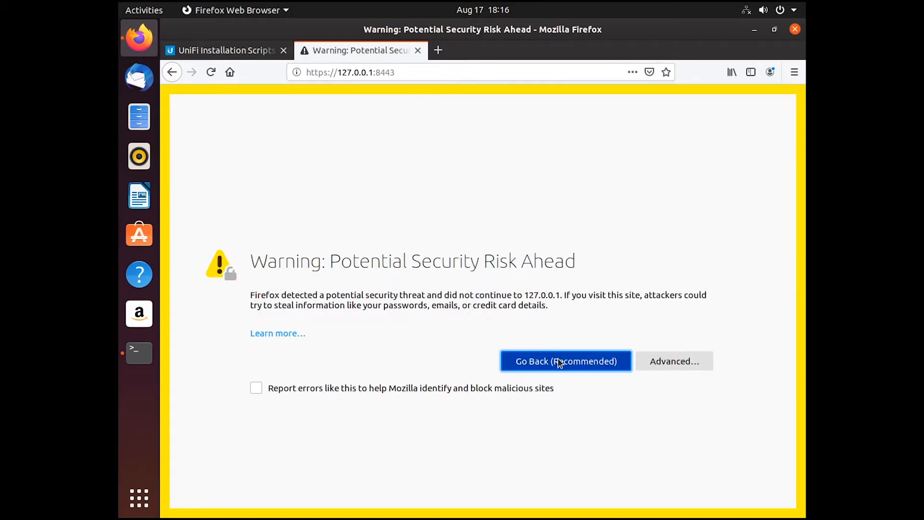
Accept the self-signed certificate risk to reach the UniFi setup wizard
left_click(668, 361)
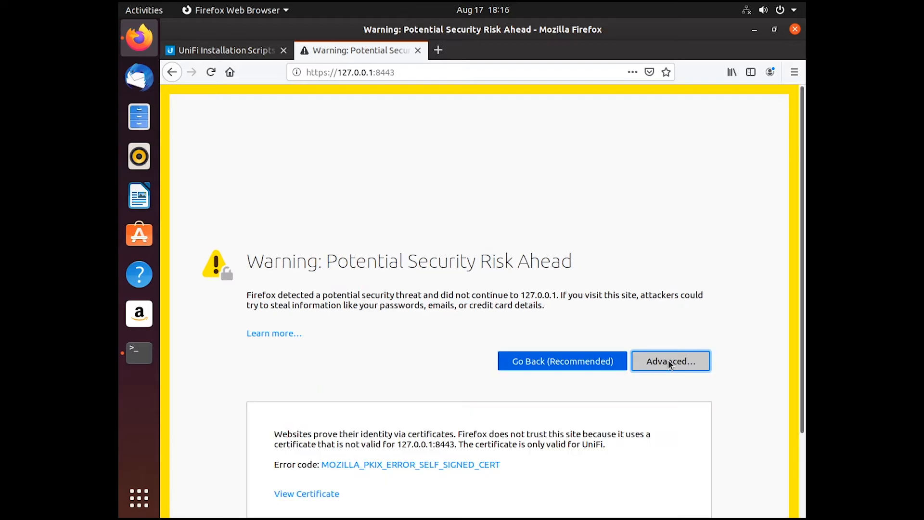
scroll(557, 351, "down", 1)
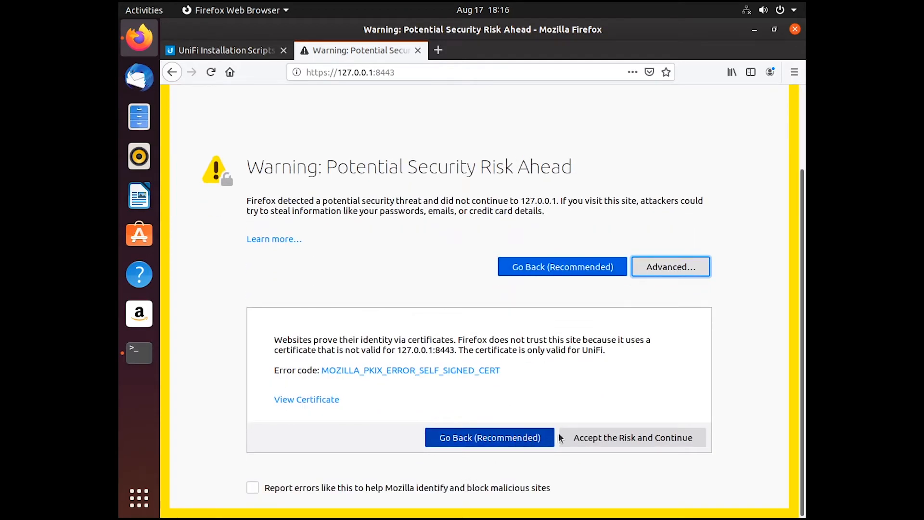
left_click(633, 437)
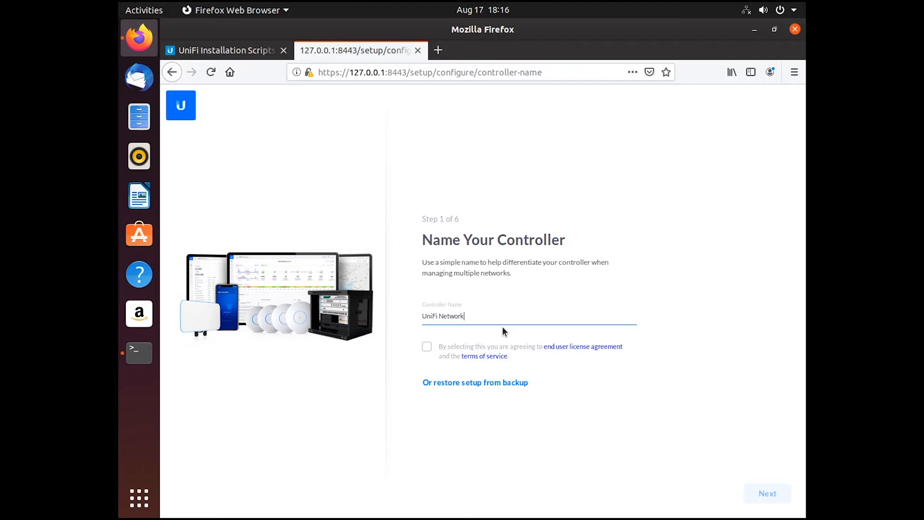
Accept the license agreement for controller 'UniFi Network' and advance to Step 2, Ubiquiti sign-in
left_click(427, 347)
left_click(764, 494)
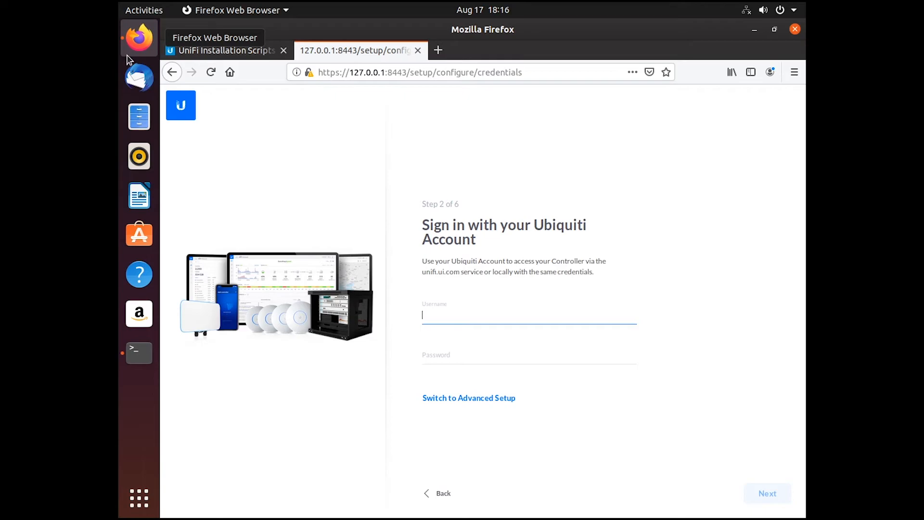
left_click(730, 199)
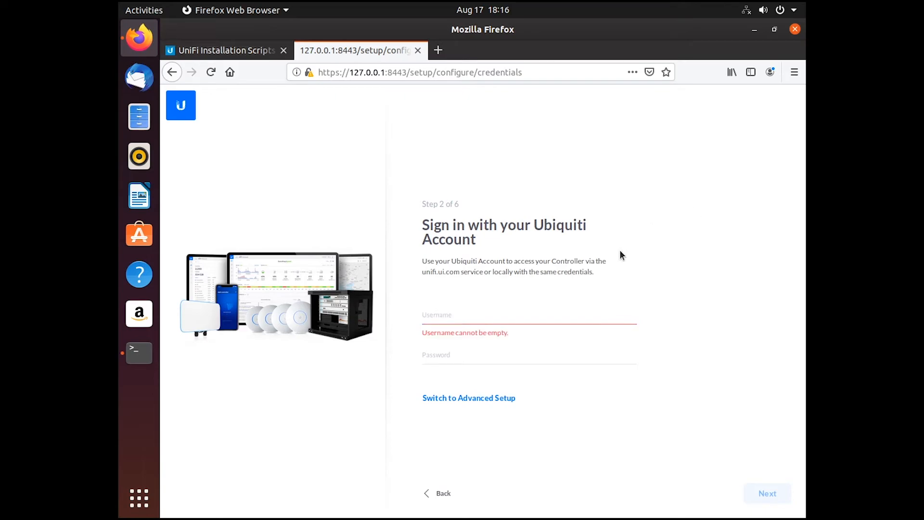